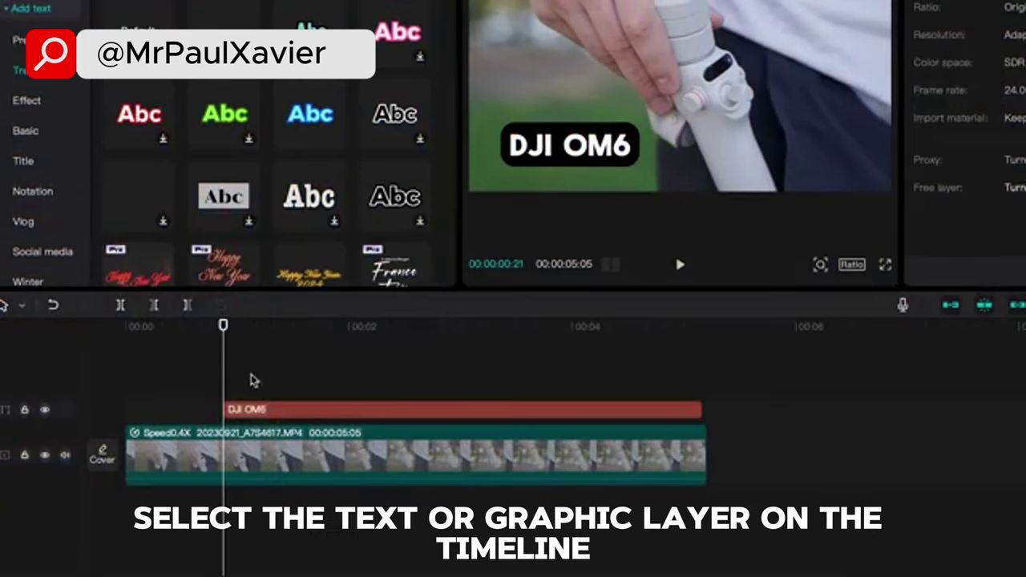
Motion-track the DJI OM6 title to the gimbal's control buttons and move the title right beside them.
{"action": "left_click", "coordinate": [276, 411]}
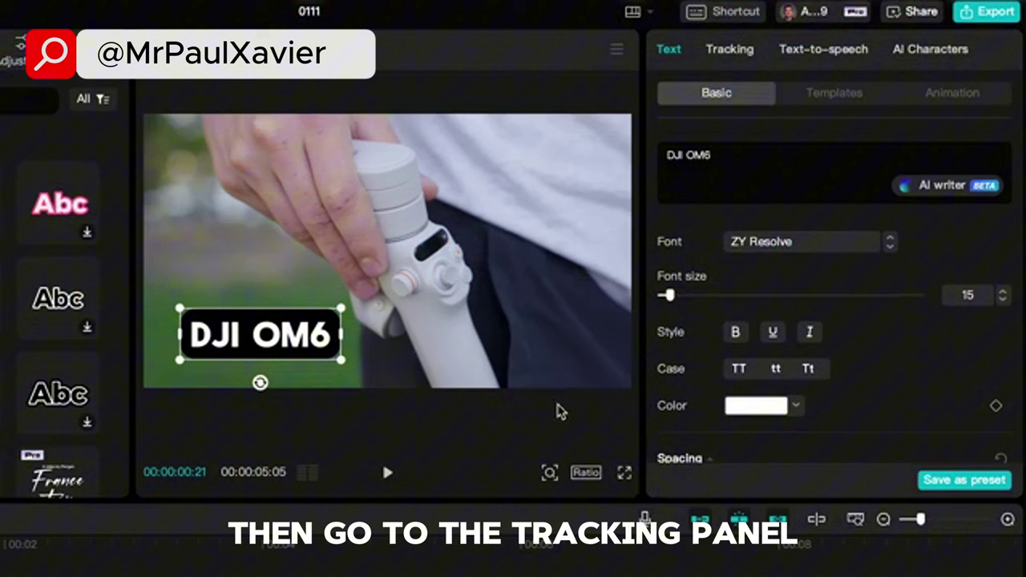
{"action": "left_click", "coordinate": [744, 55]}
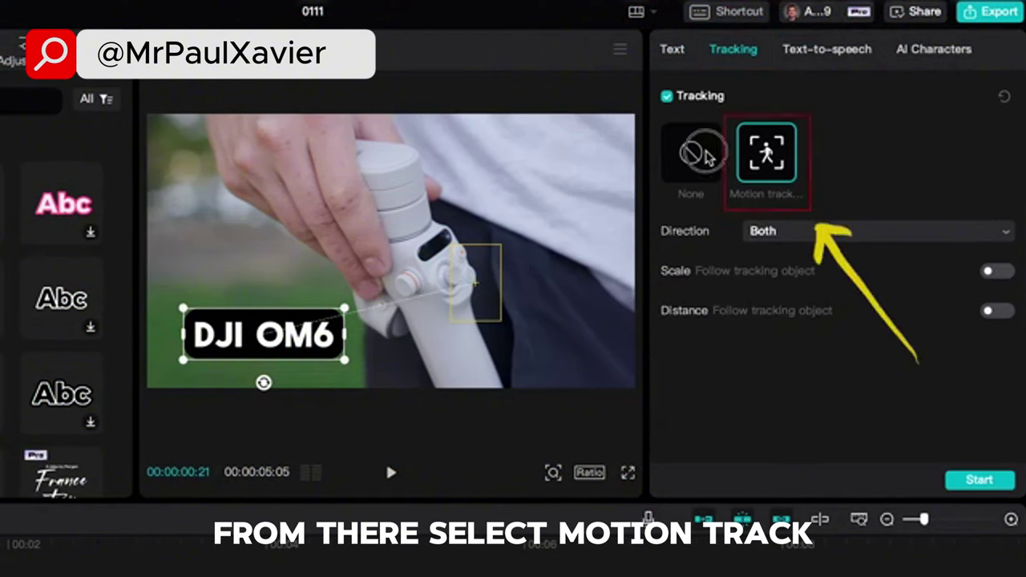
{"action": "left_click", "coordinate": [702, 154]}
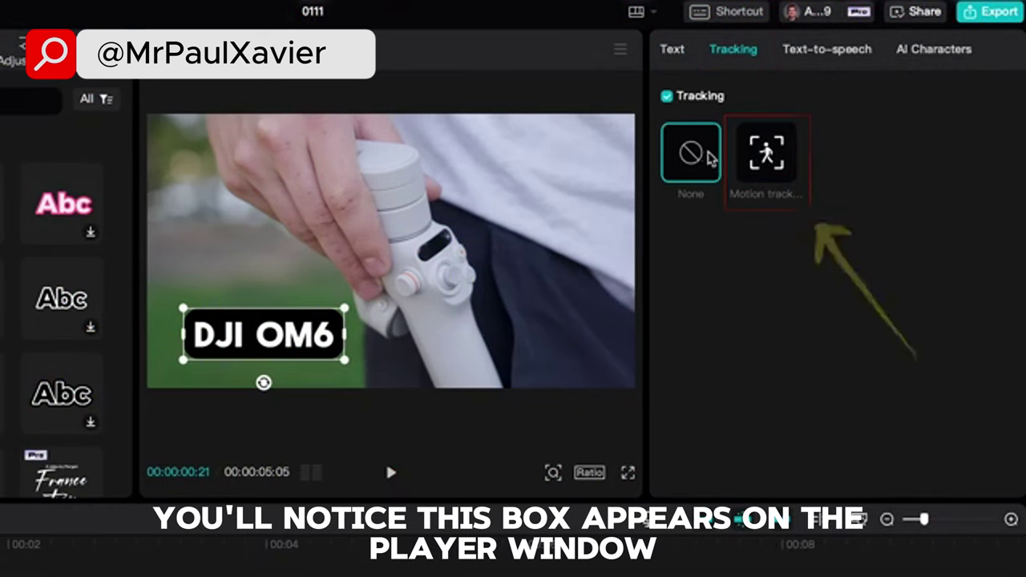
{"action": "left_click", "coordinate": [766, 157]}
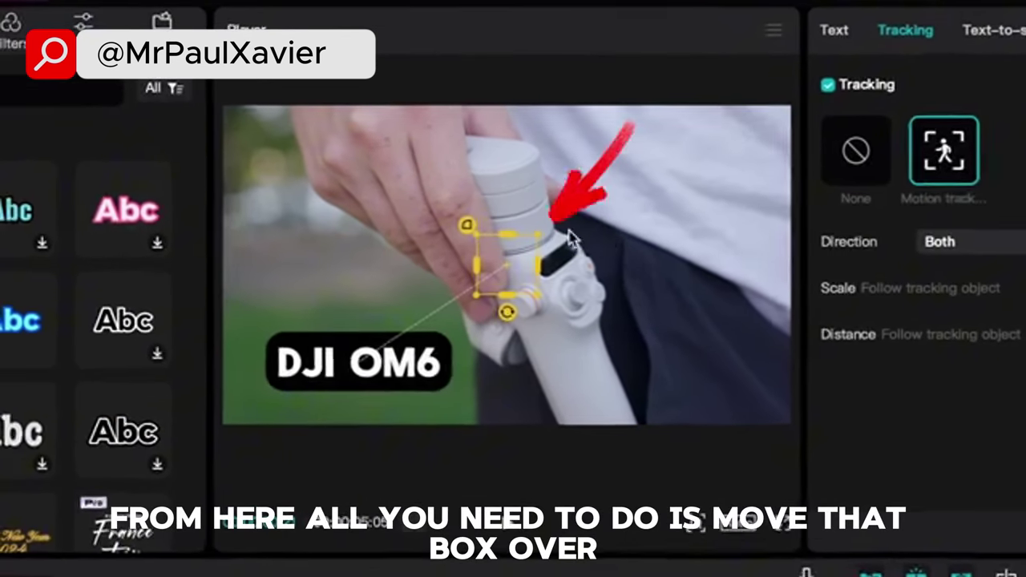
{"action": "left_click_drag", "start_coordinate": [537, 241], "coordinate": [592, 282]}
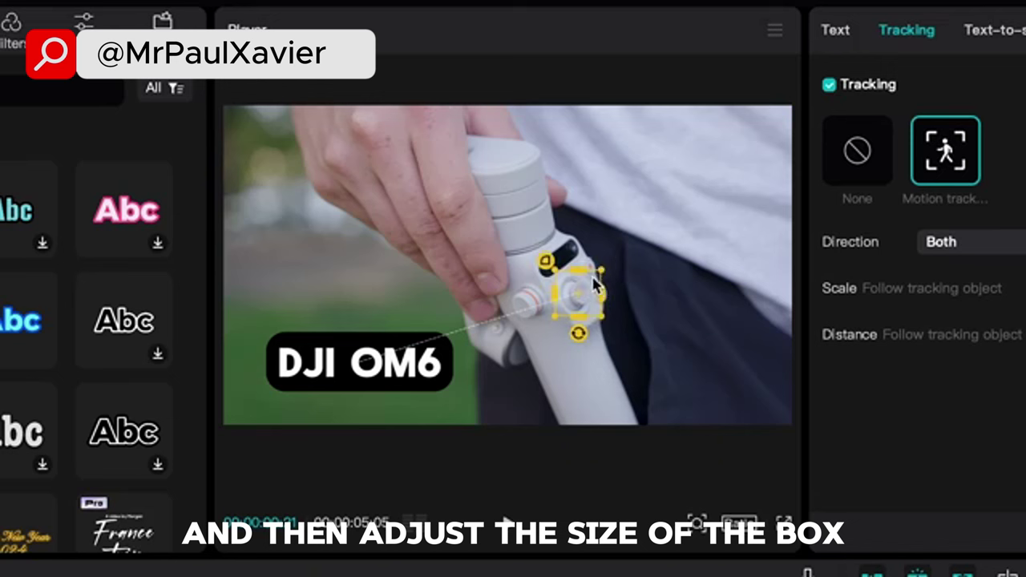
{"action": "left_click_drag", "start_coordinate": [594, 284], "coordinate": [585, 297]}
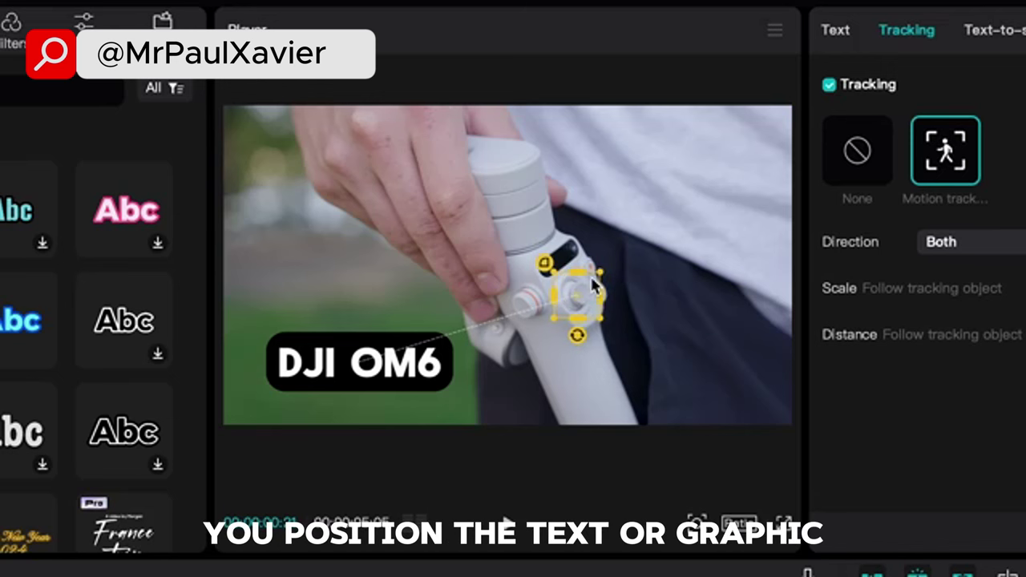
{"action": "left_click_drag", "start_coordinate": [351, 350], "coordinate": [400, 340]}
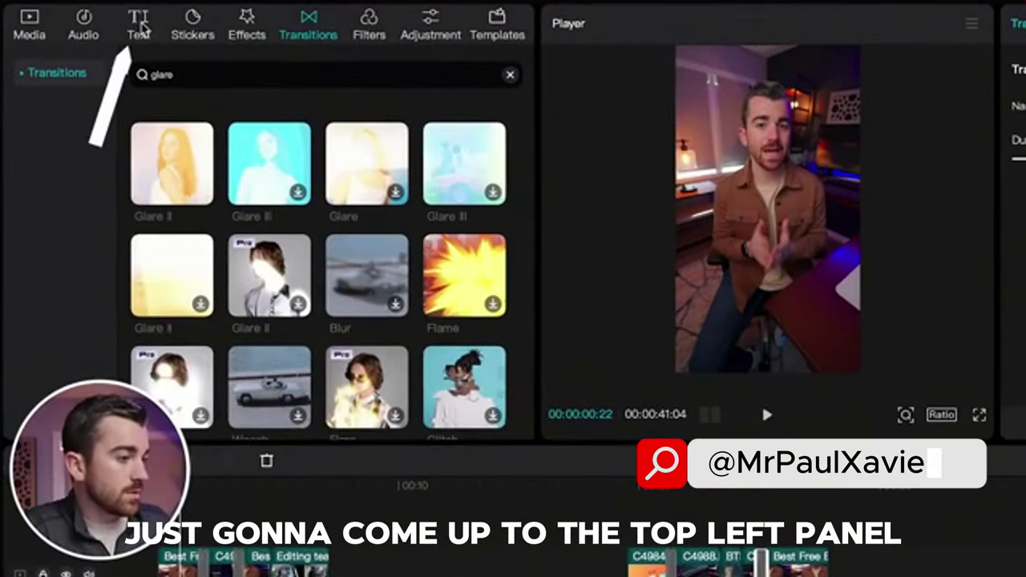
Generate auto captions with English as the source language, then play the video to check them.
{"action": "left_click", "coordinate": [138, 26]}
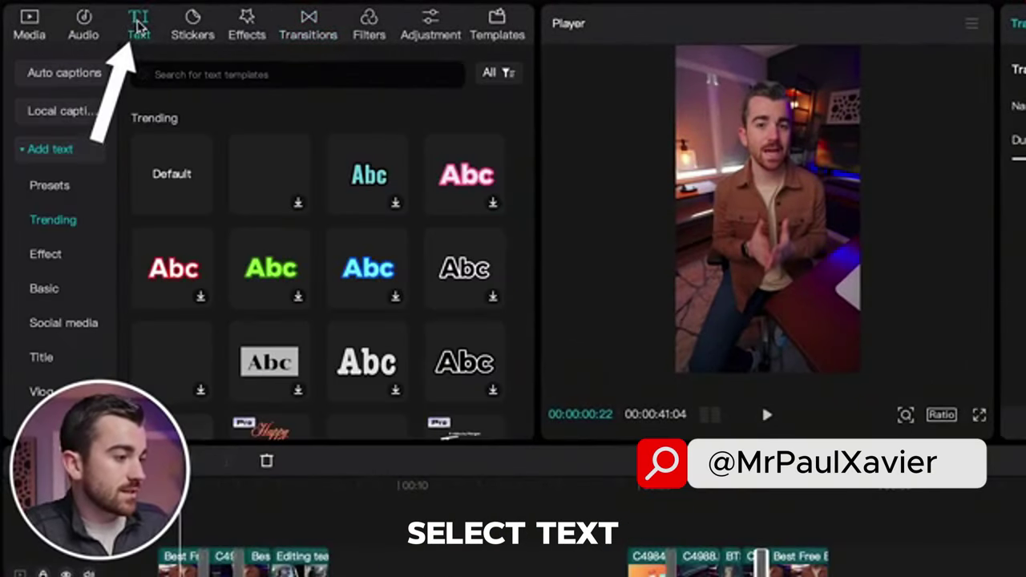
{"action": "left_click", "coordinate": [67, 77]}
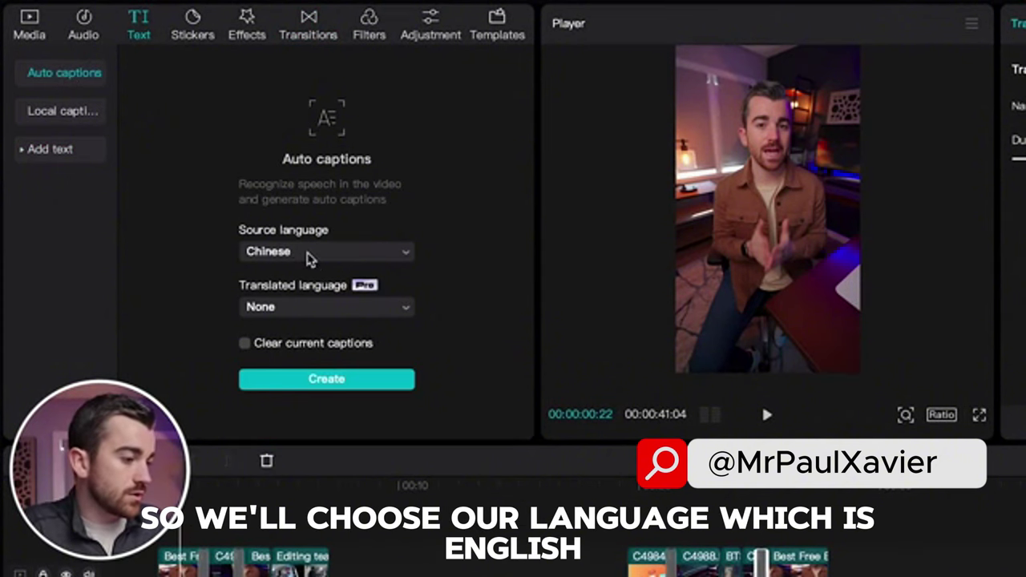
{"action": "left_click", "coordinate": [311, 255]}
{"action": "left_click", "coordinate": [312, 344]}
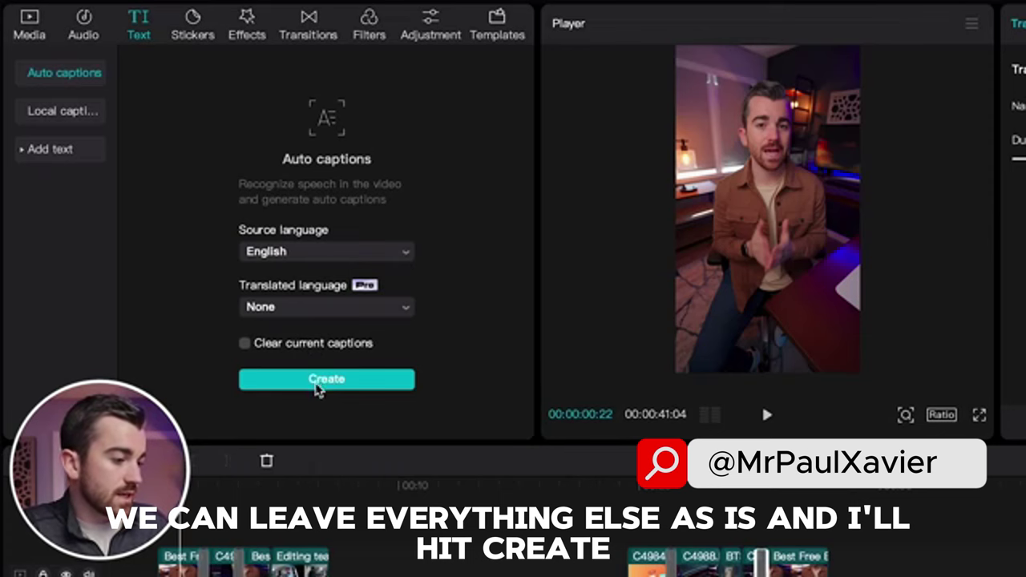
{"action": "left_click", "coordinate": [317, 383]}
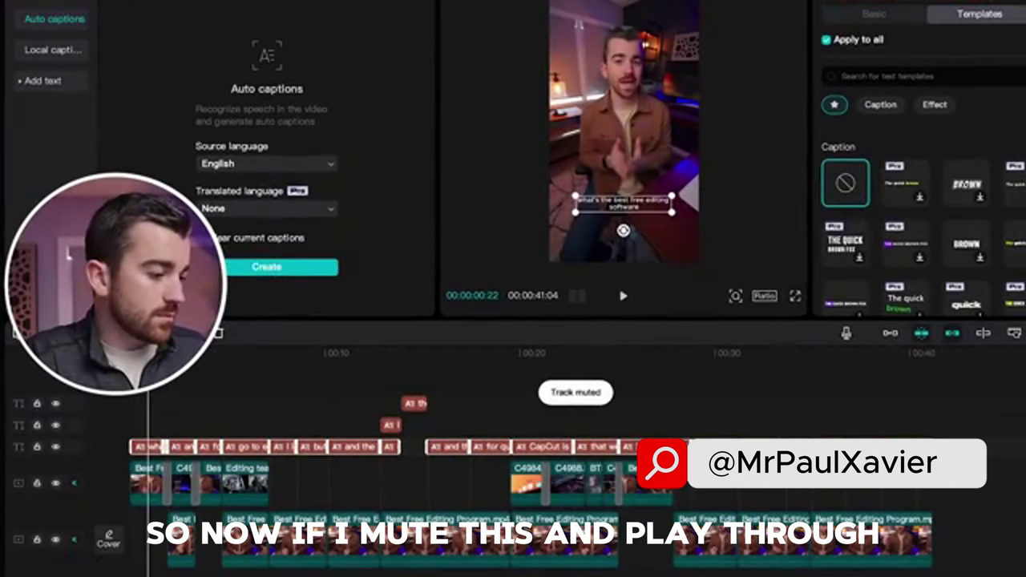
{"action": "key", "text": "space"}
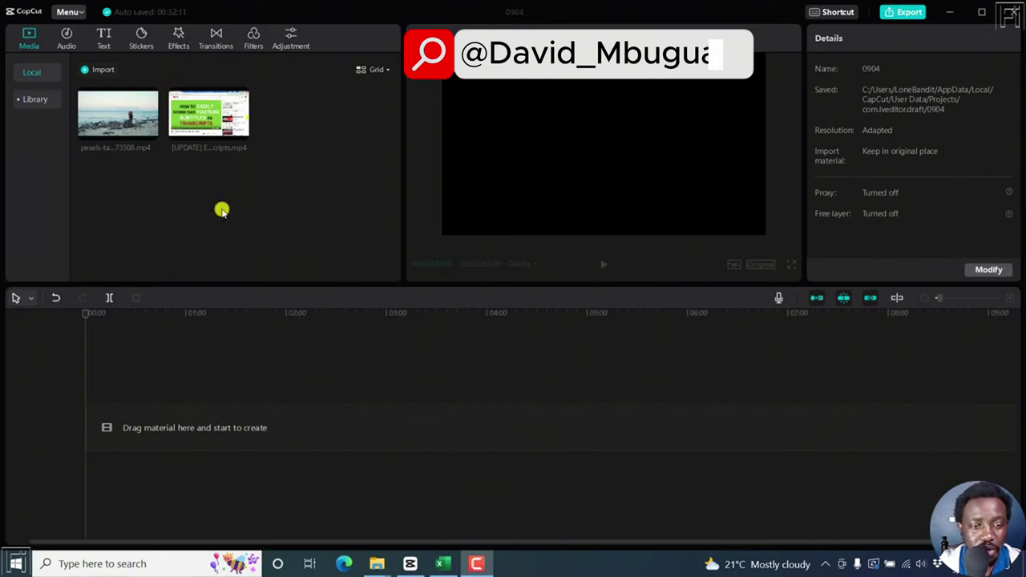
Place the beach clip on the timeline and add a default text reading 'I love chilling at the beach.'.
{"action": "left_click_drag", "start_coordinate": [118, 139], "coordinate": [86, 427]}
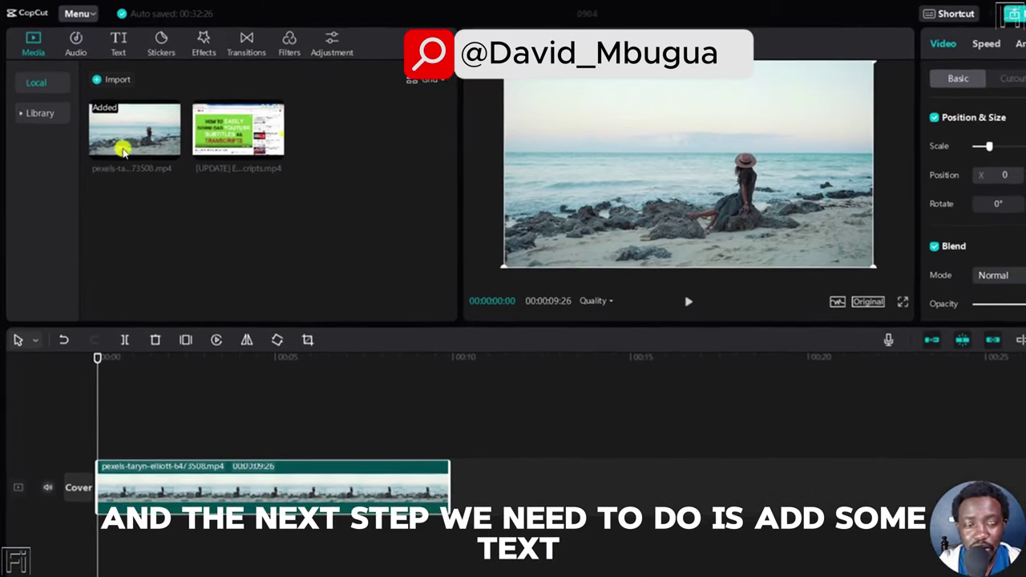
{"action": "left_click", "coordinate": [105, 37]}
{"action": "mouse_move", "coordinate": [120, 119]}
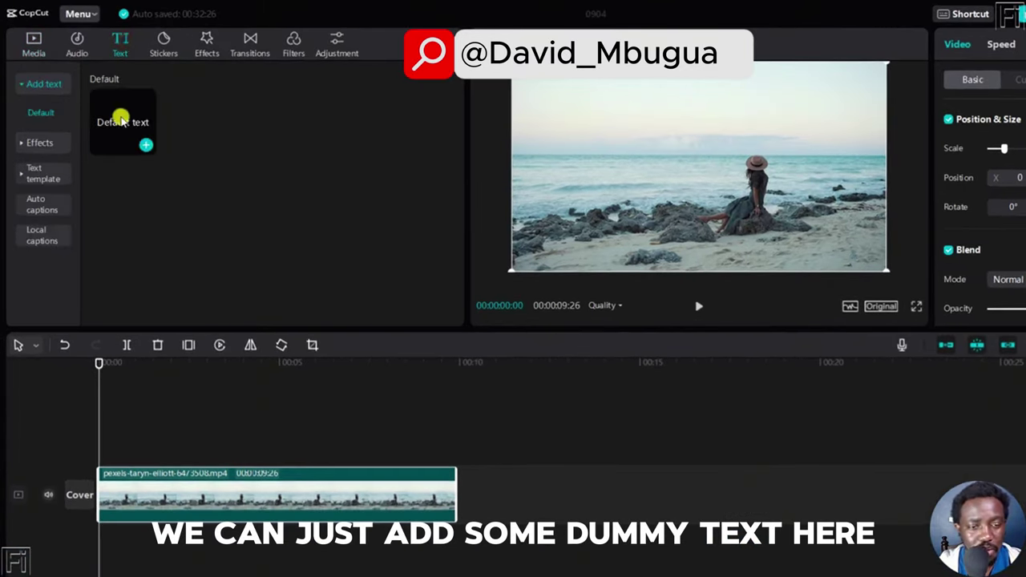
{"action": "left_click", "coordinate": [145, 145]}
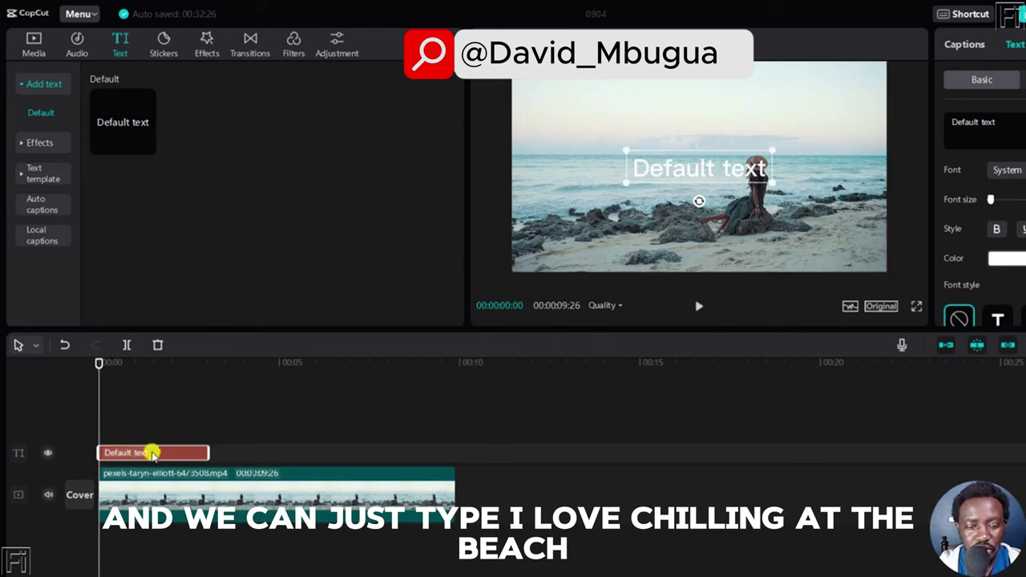
{"action": "type", "text": "I love chilling"}
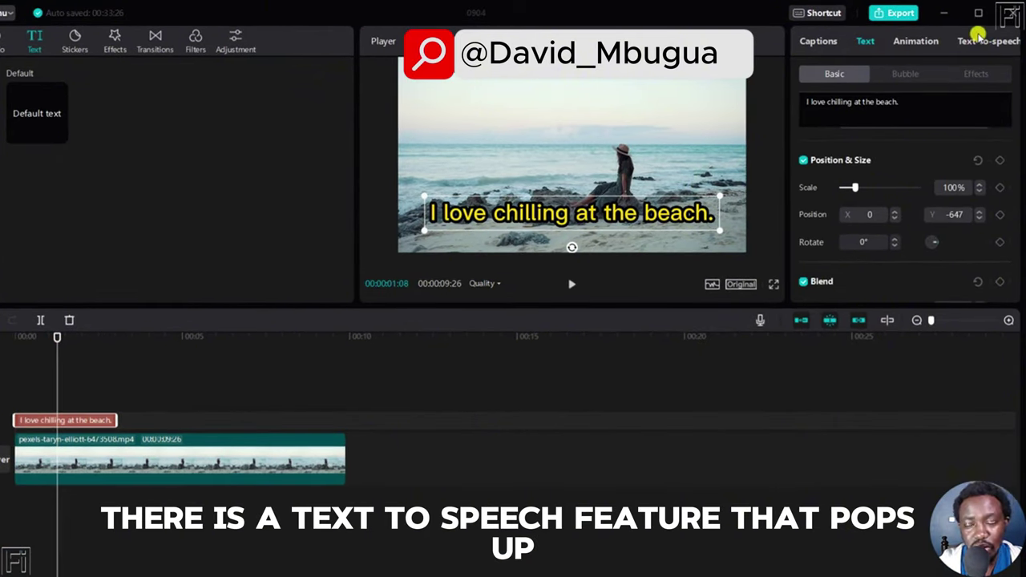
Generate a text-to-speech voiceover of the beach title and play the video from the start.
{"action": "left_click", "coordinate": [982, 41]}
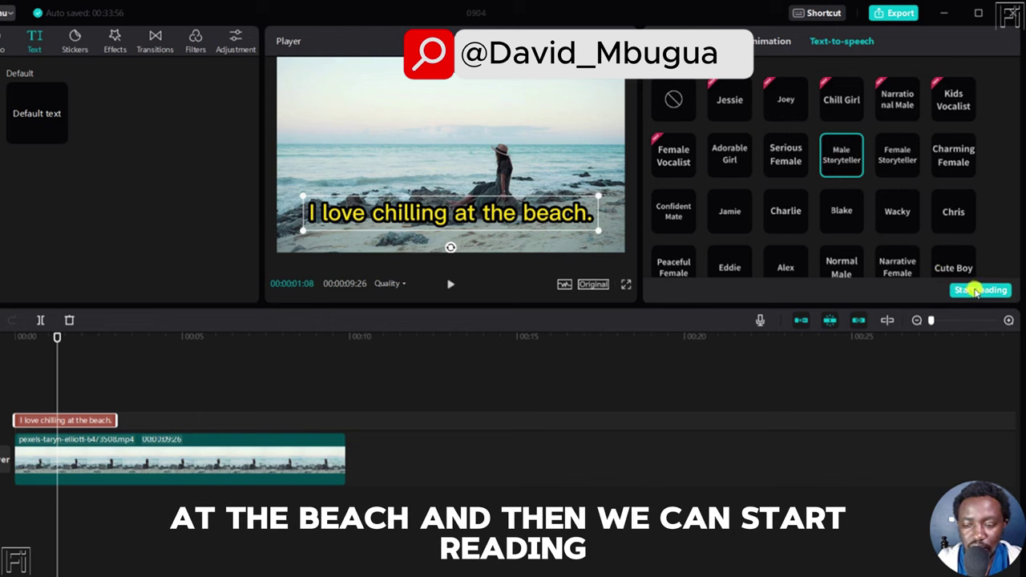
{"action": "left_click", "coordinate": [971, 290]}
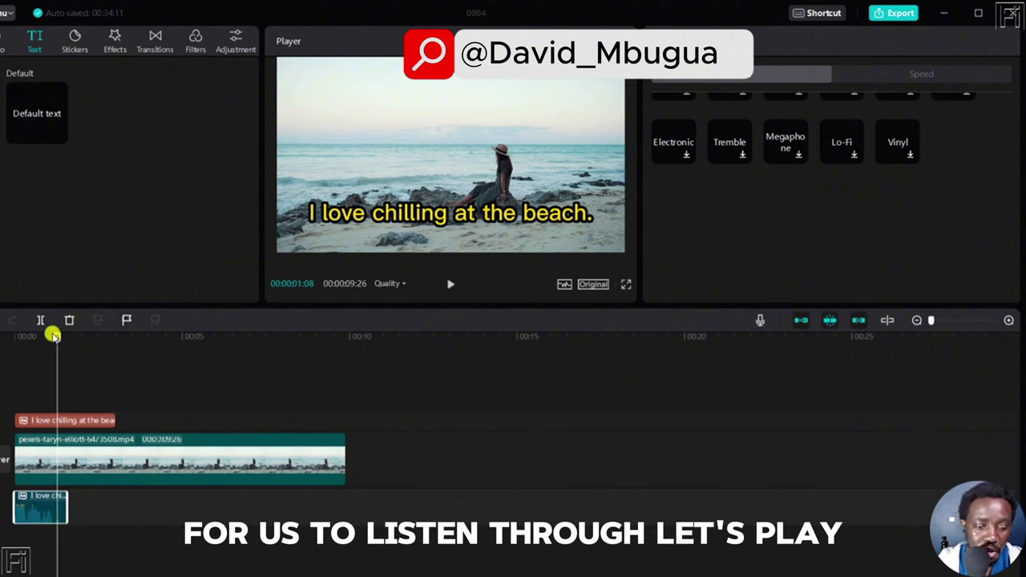
{"action": "key", "text": "Home"}
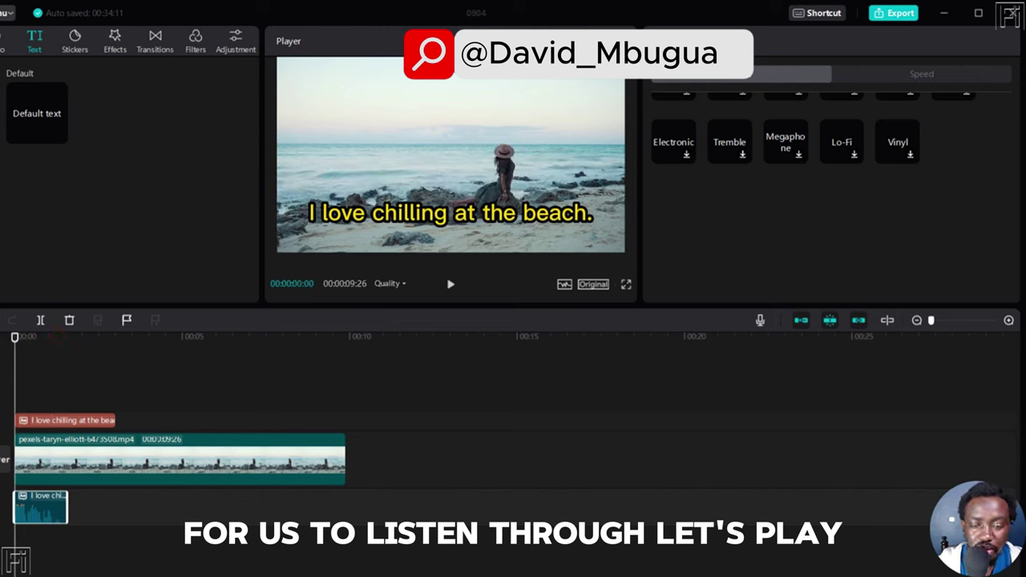
{"action": "key", "text": "space"}
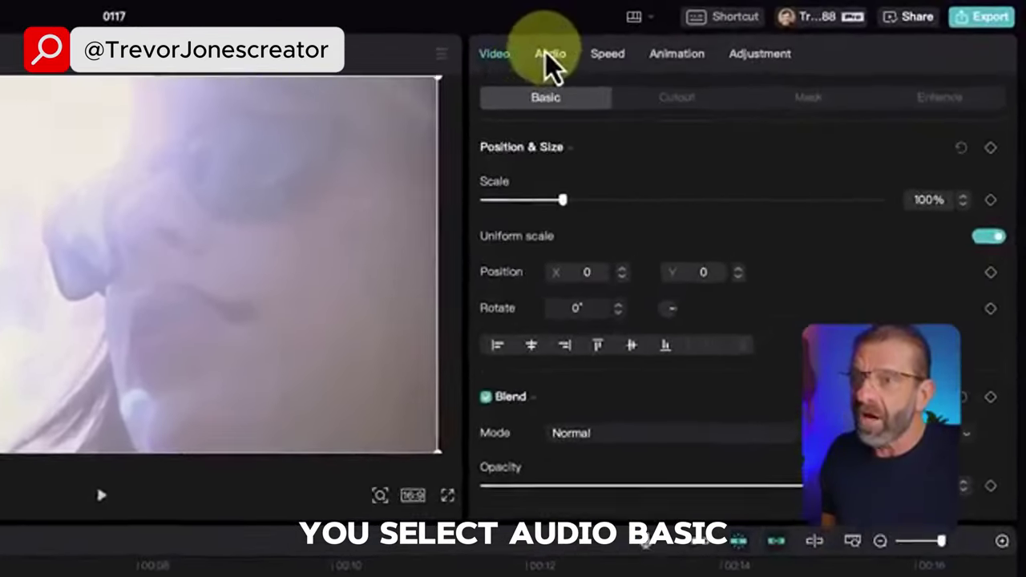
Enable Vocal isolation in the clip's audio settings and set it to Remove vocal.
{"action": "left_click", "coordinate": [548, 55]}
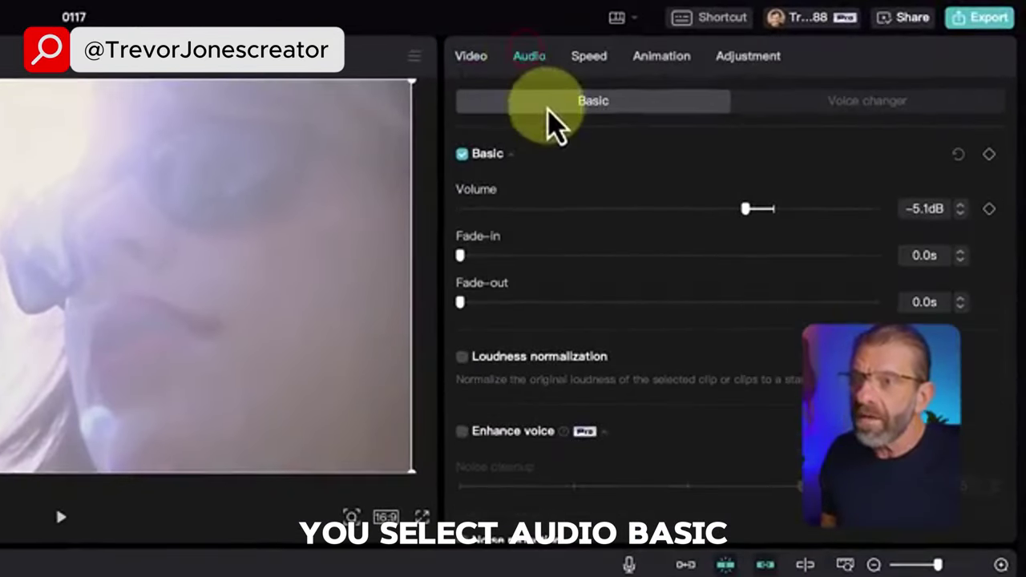
{"action": "scroll", "coordinate": [572, 270], "scroll_direction": "down", "scroll_amount": 1}
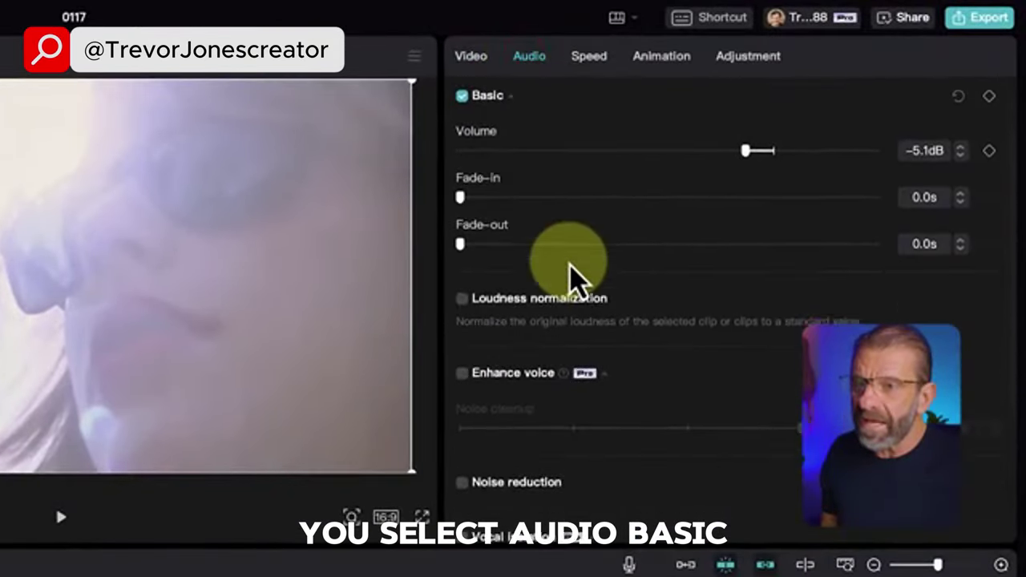
{"action": "scroll", "coordinate": [572, 274], "scroll_direction": "down", "scroll_amount": 2}
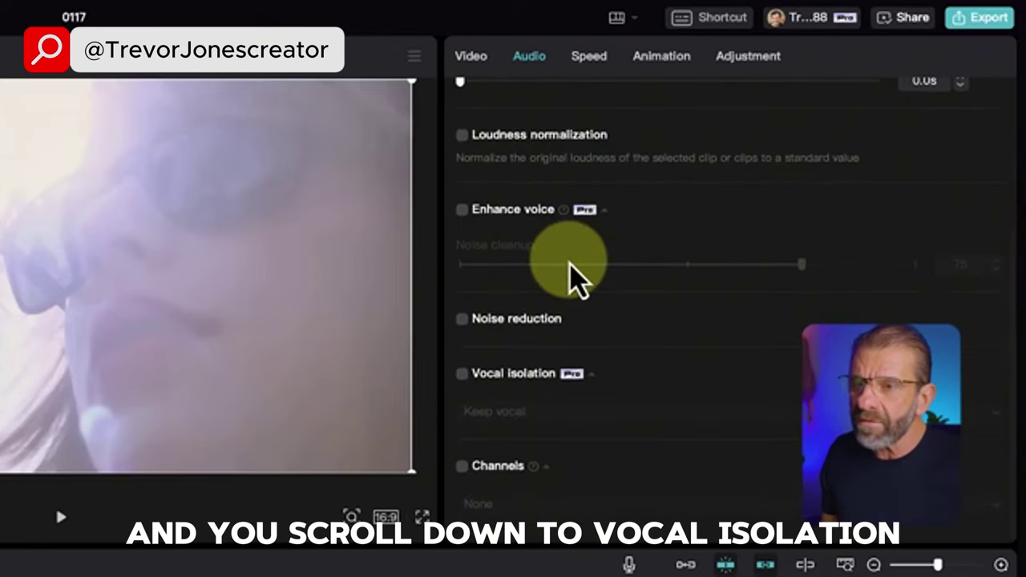
{"action": "left_click", "coordinate": [464, 374]}
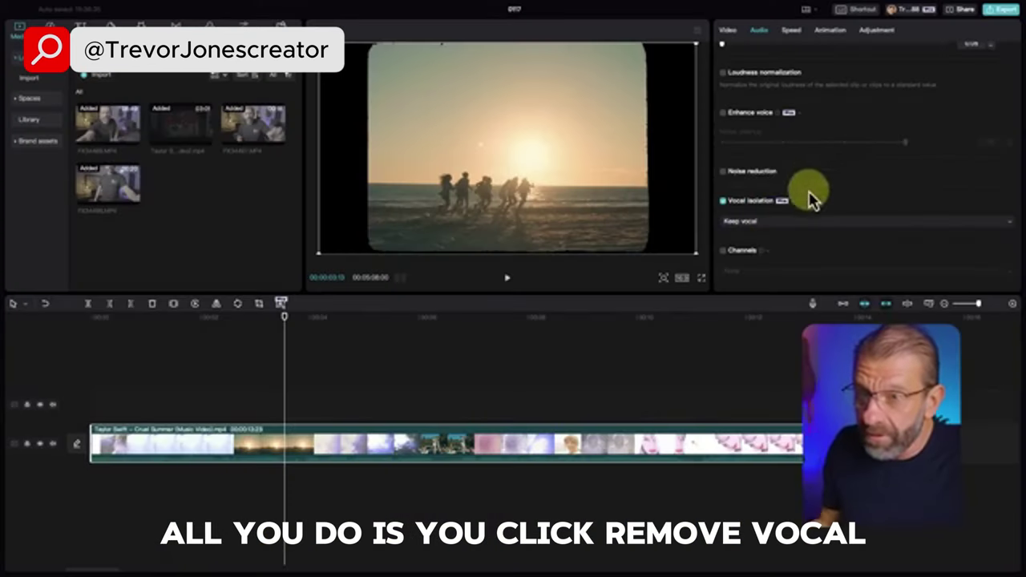
{"action": "left_click", "coordinate": [791, 222]}
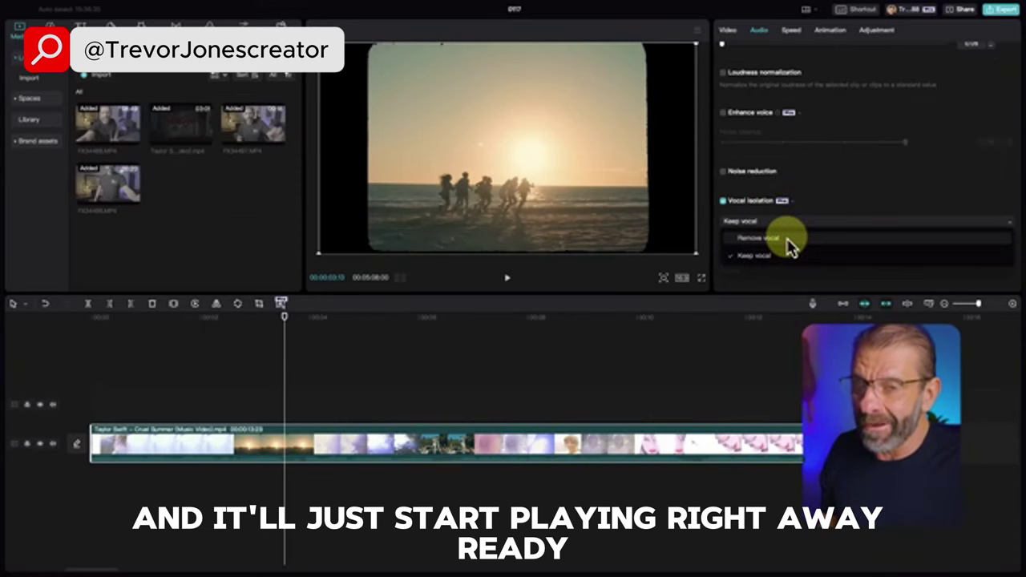
{"action": "left_click", "coordinate": [788, 239]}
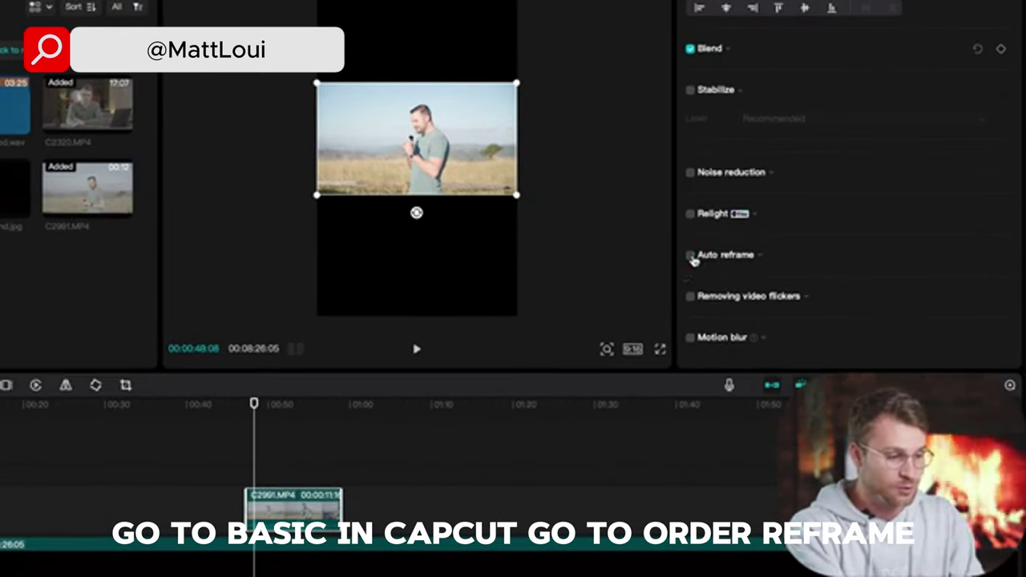
Apply Auto reframe at the 9:16 ratio to the clip and play the reframed result.
{"action": "left_click", "coordinate": [690, 254]}
{"action": "scroll", "coordinate": [847, 275], "scroll_direction": "down", "scroll_amount": 2}
{"action": "left_click", "coordinate": [831, 202]}
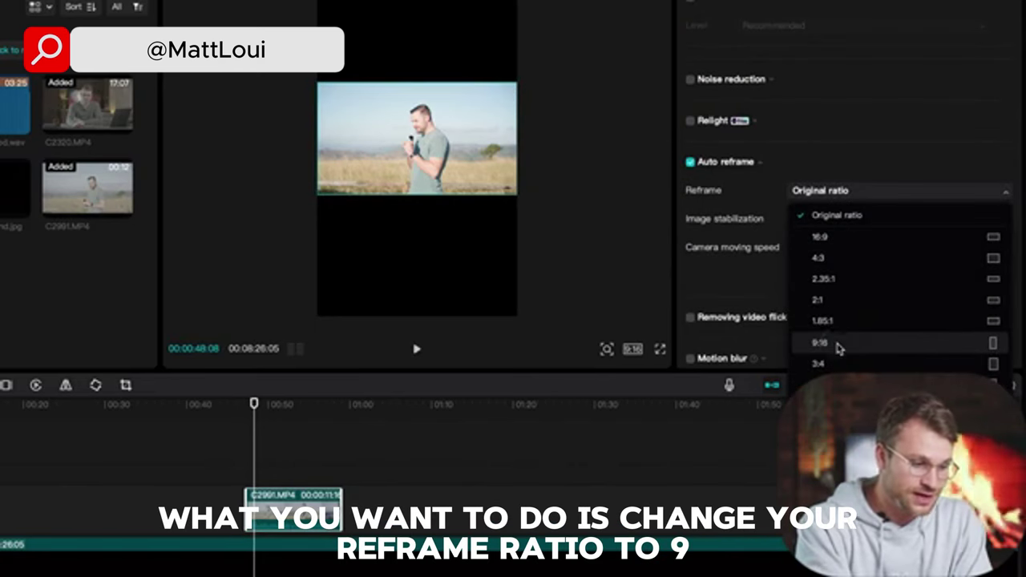
{"action": "left_click", "coordinate": [838, 347]}
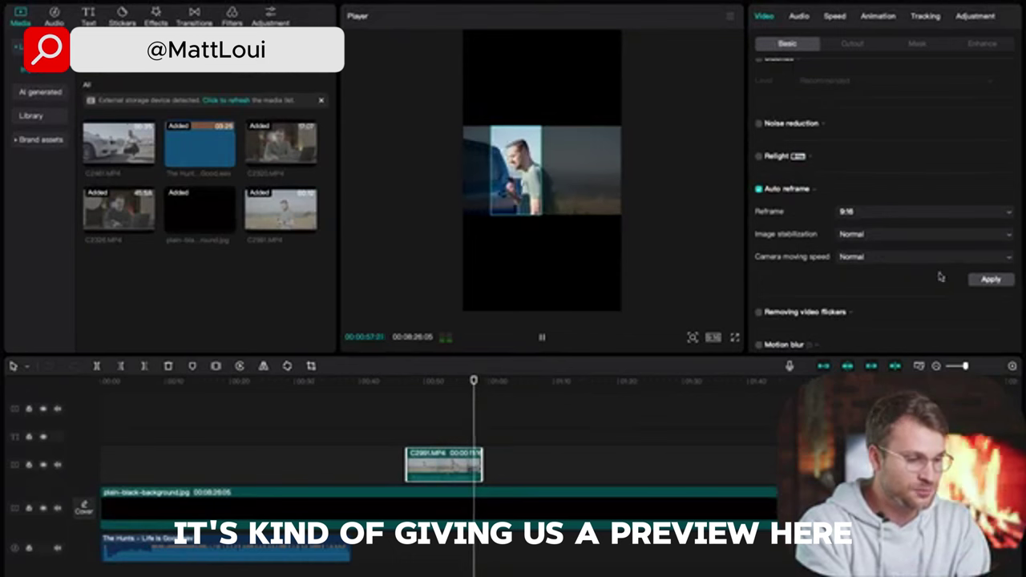
{"action": "left_click", "coordinate": [976, 282]}
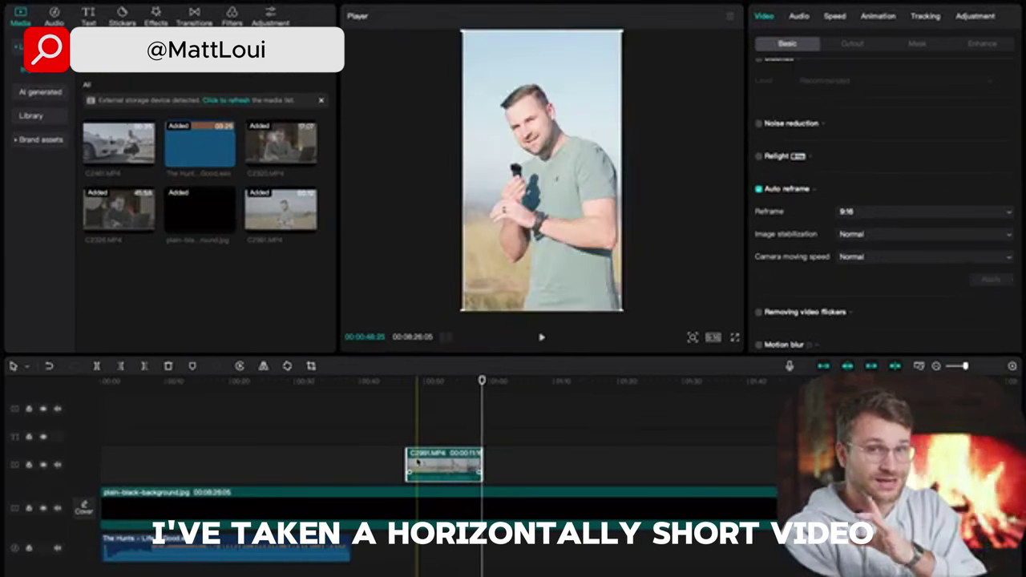
{"action": "left_click", "coordinate": [417, 462]}
{"action": "key", "text": "space"}
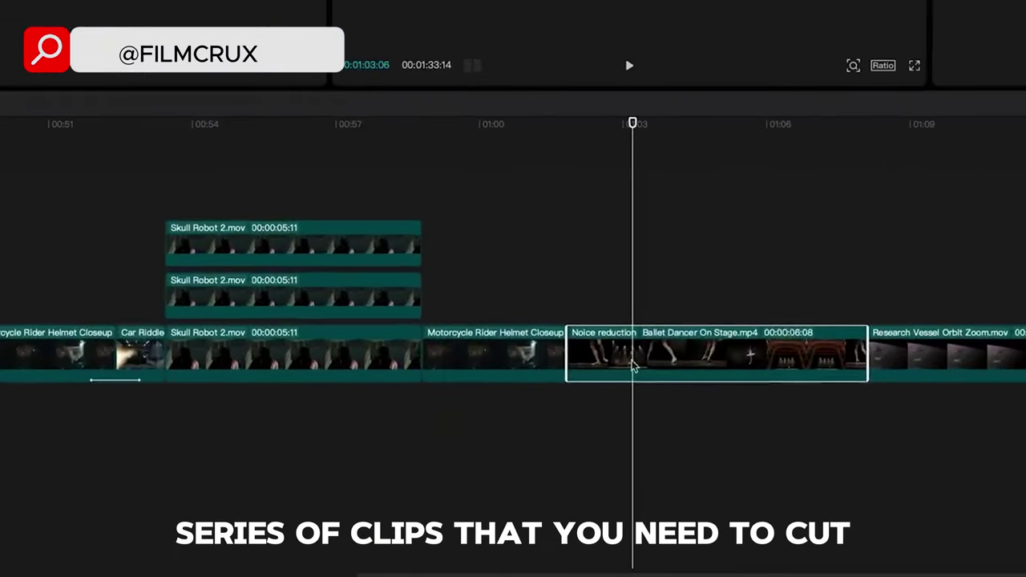
Run Split scene on the Ballet Dancer On Stage clip from its right-click menu.
{"action": "right_click", "coordinate": [638, 362]}
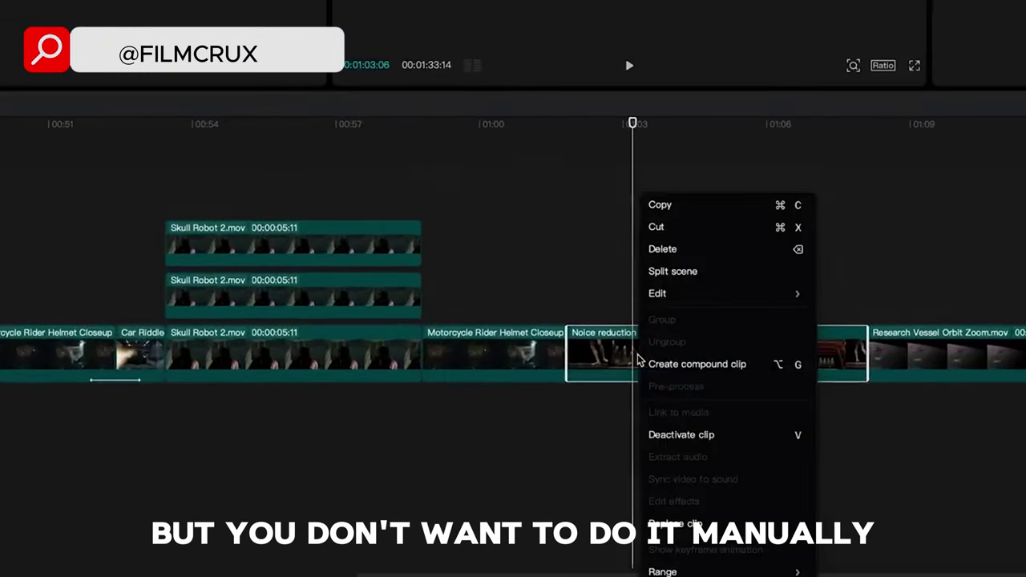
{"action": "left_click", "coordinate": [685, 274]}
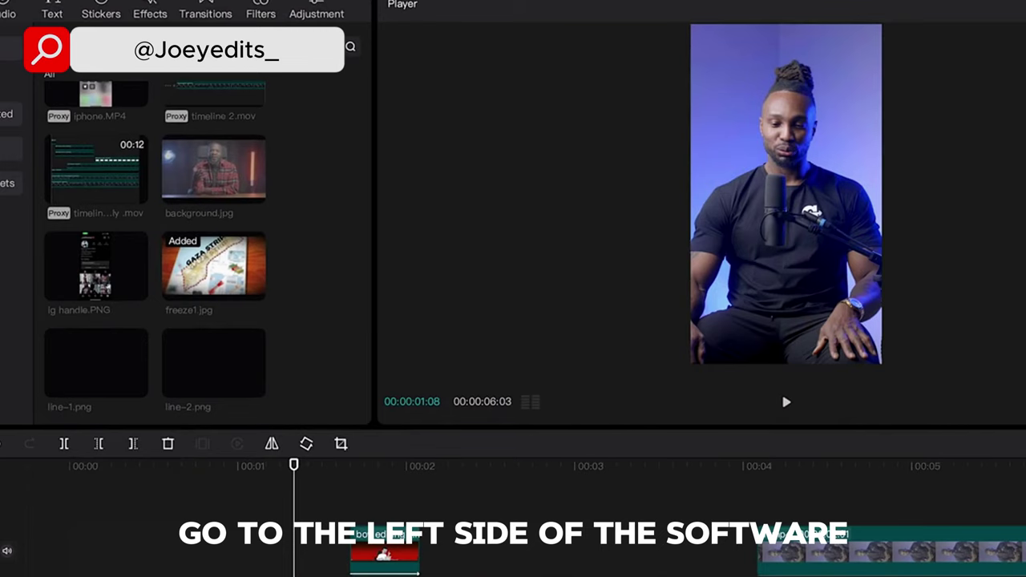
Add a Custom adjustment layer on its own track, stretched to the end of all clips.
{"action": "left_click", "coordinate": [317, 13]}
{"action": "left_click", "coordinate": [87, 96]}
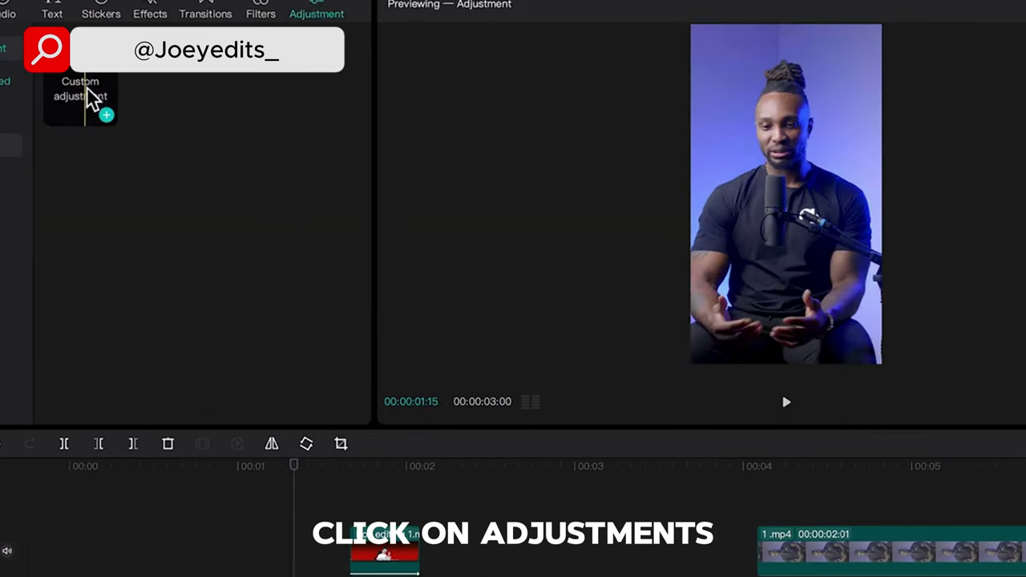
{"action": "left_click_drag", "start_coordinate": [87, 99], "coordinate": [88, 476]}
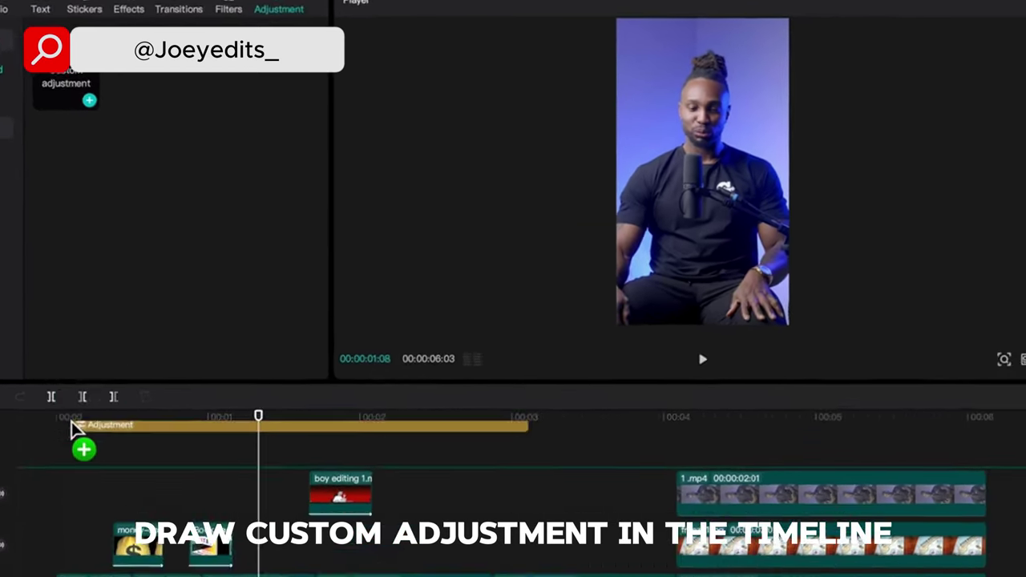
{"action": "left_click_drag", "start_coordinate": [73, 429], "coordinate": [67, 576]}
{"action": "left_click_drag", "start_coordinate": [515, 566], "coordinate": [636, 573]}
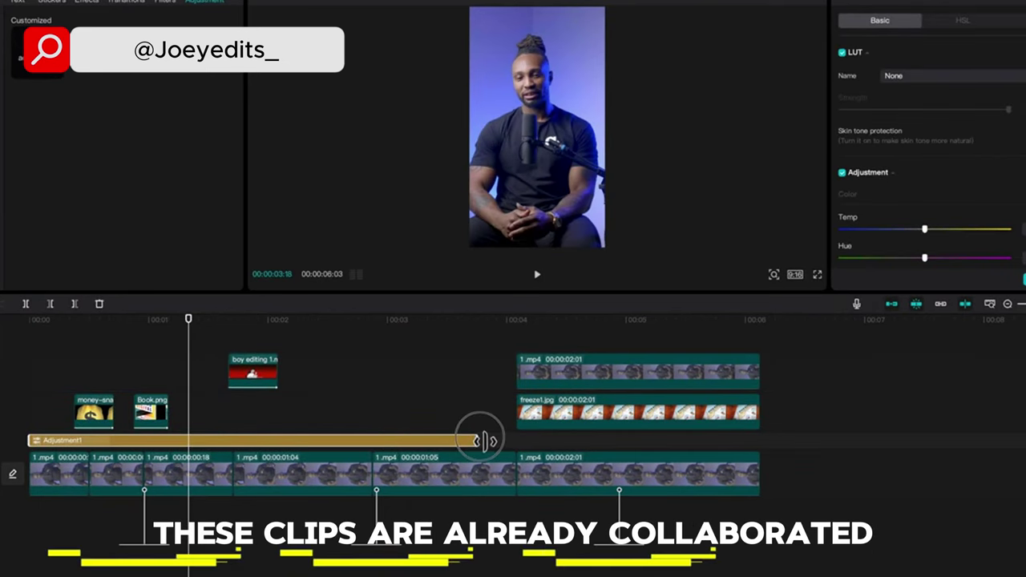
{"action": "left_click_drag", "start_coordinate": [481, 440], "coordinate": [766, 440]}
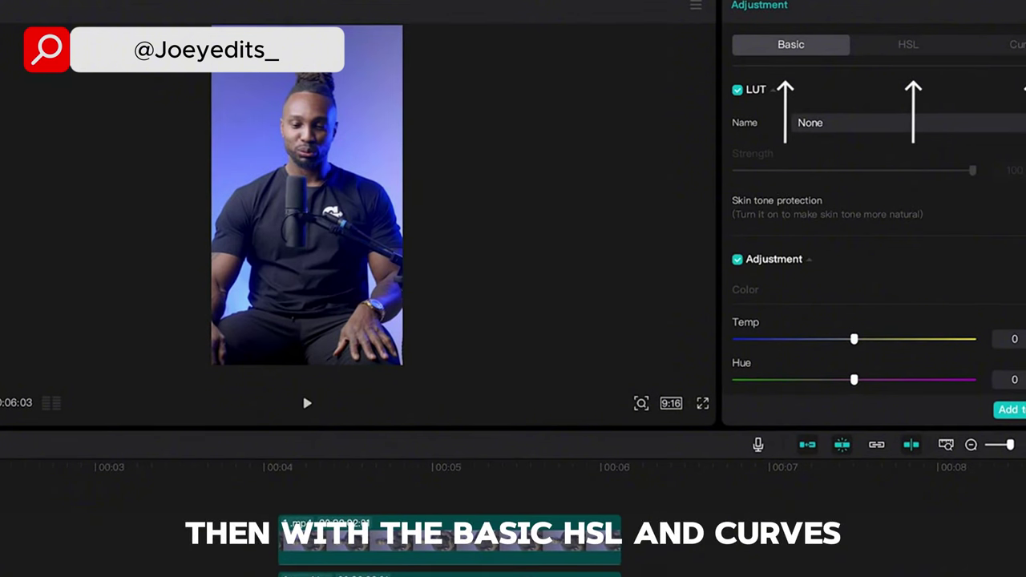
Apply the JRV_C&B.cube LUT to the adjustment layer at about 30 strength.
{"action": "left_click", "coordinate": [850, 122]}
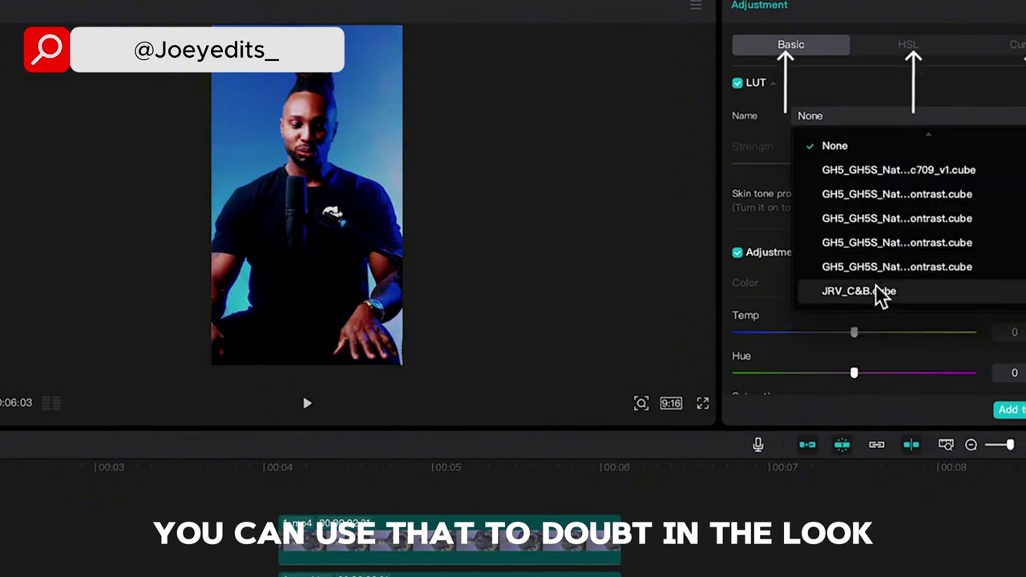
{"action": "left_click", "coordinate": [857, 291]}
{"action": "left_click_drag", "start_coordinate": [862, 163], "coordinate": [806, 163]}
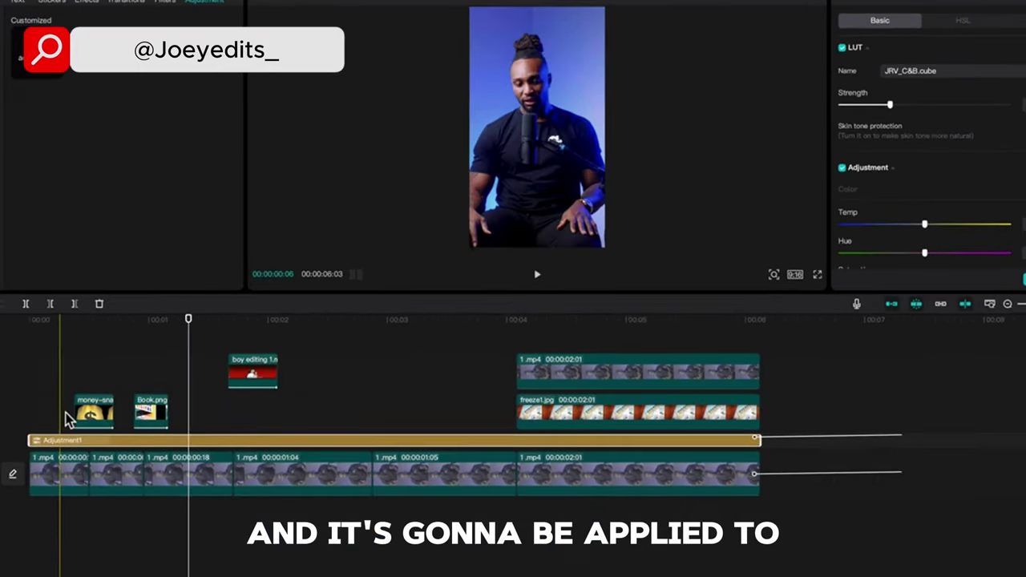
Duplicate the adjustment layer onto a new top track, starting at 00:04 over the final clips.
{"action": "left_click", "coordinate": [421, 440]}
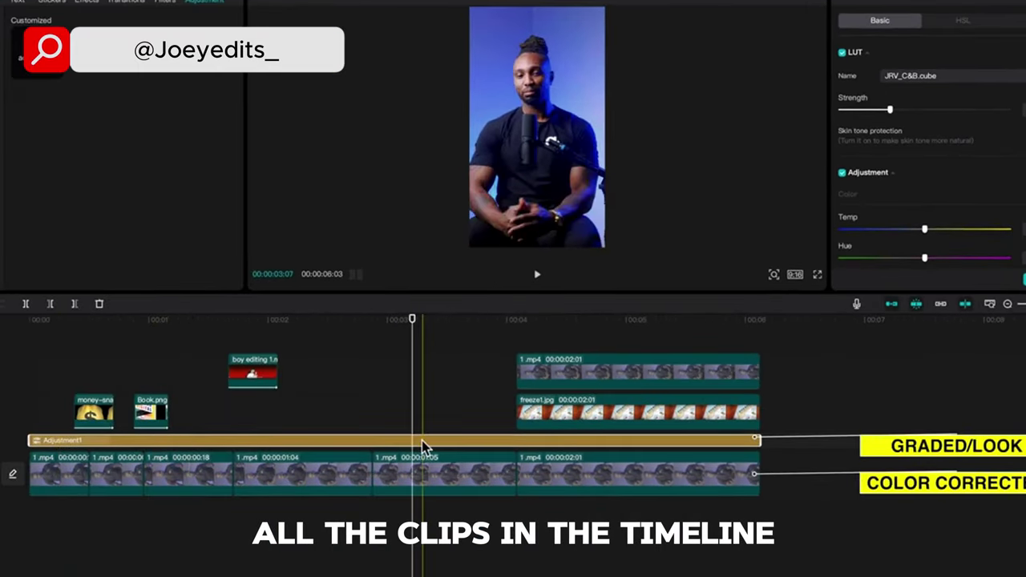
{"action": "left_click", "coordinate": [421, 440]}
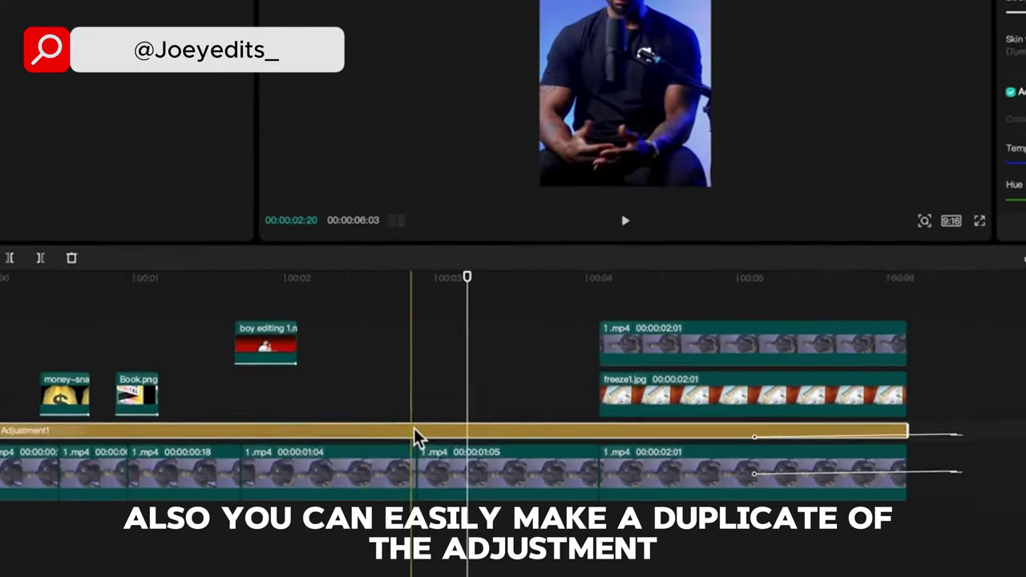
{"action": "left_click_drag", "start_coordinate": [421, 440], "coordinate": [431, 344]}
{"action": "left_click_drag", "start_coordinate": [520, 295], "coordinate": [519, 296]}
{"action": "left_click_drag", "start_coordinate": [51, 309], "coordinate": [643, 304]}
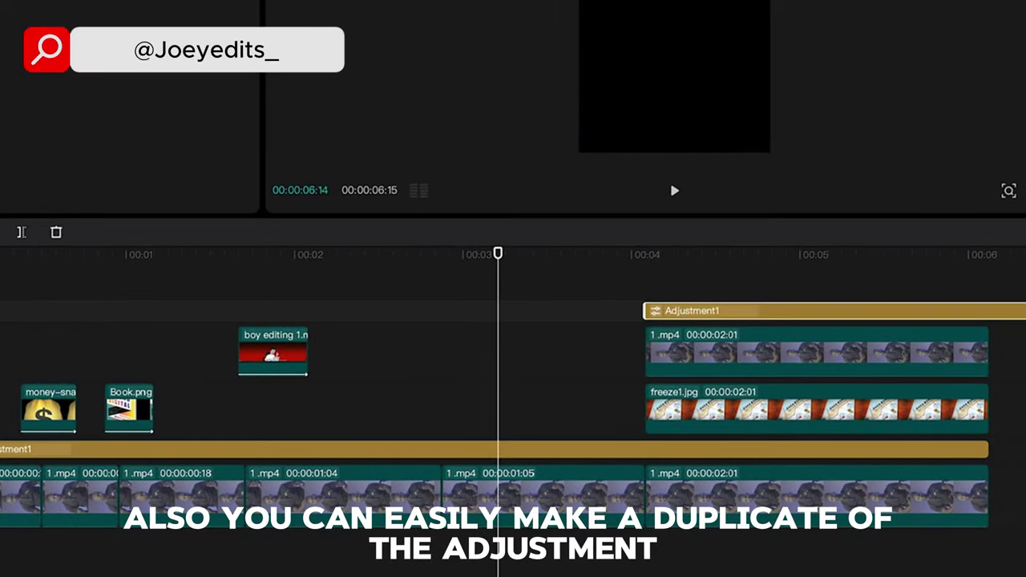
{"action": "left_click_drag", "start_coordinate": [1020, 314], "coordinate": [987, 313]}
{"action": "left_click", "coordinate": [765, 319]}
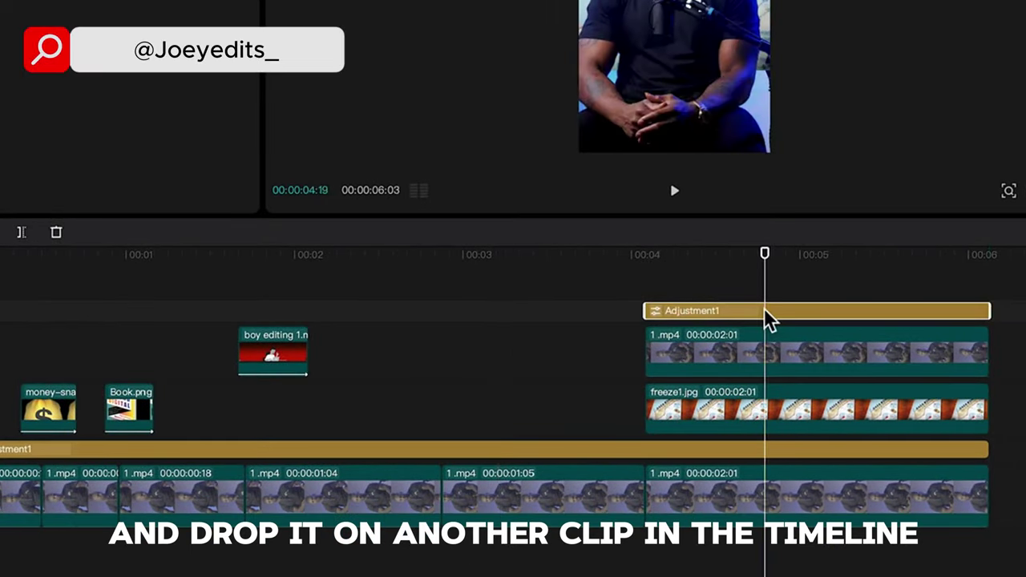
{"action": "left_click", "coordinate": [773, 315]}
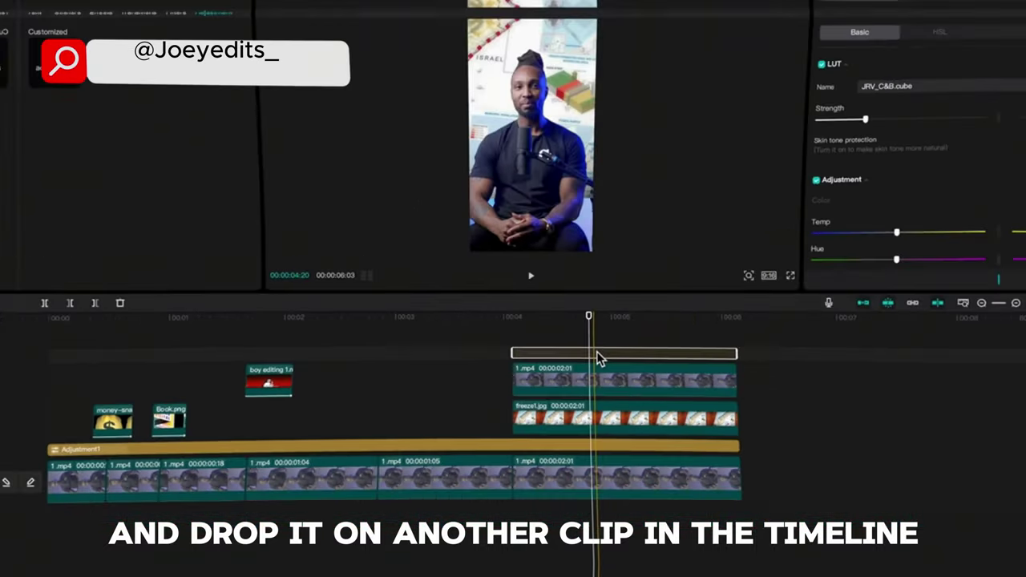